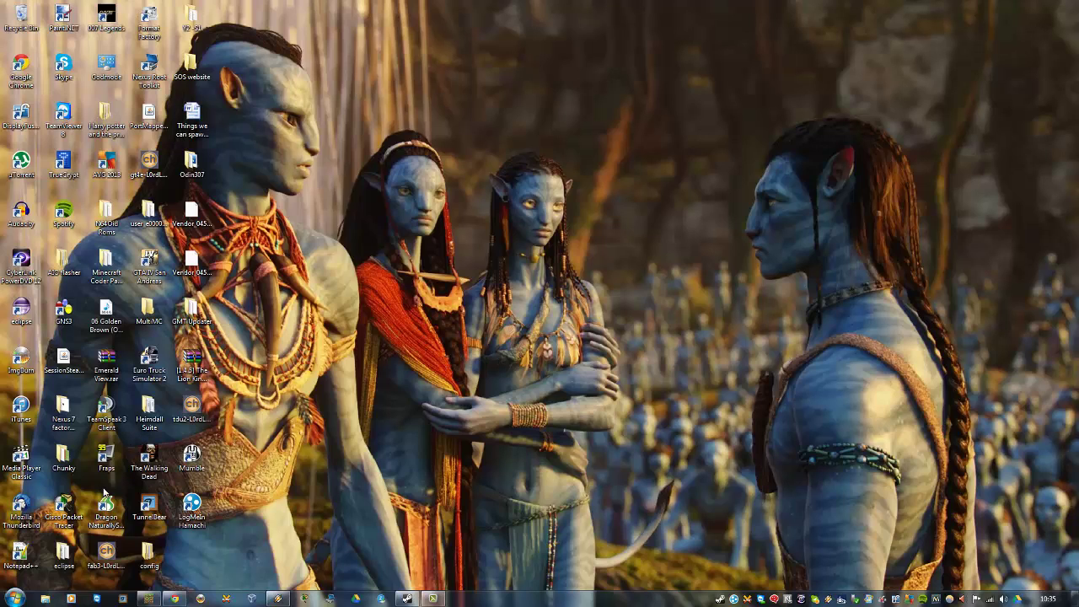
Look over the Minecraft forum thread in Chrome, then minimize the browser.
click(173, 599)
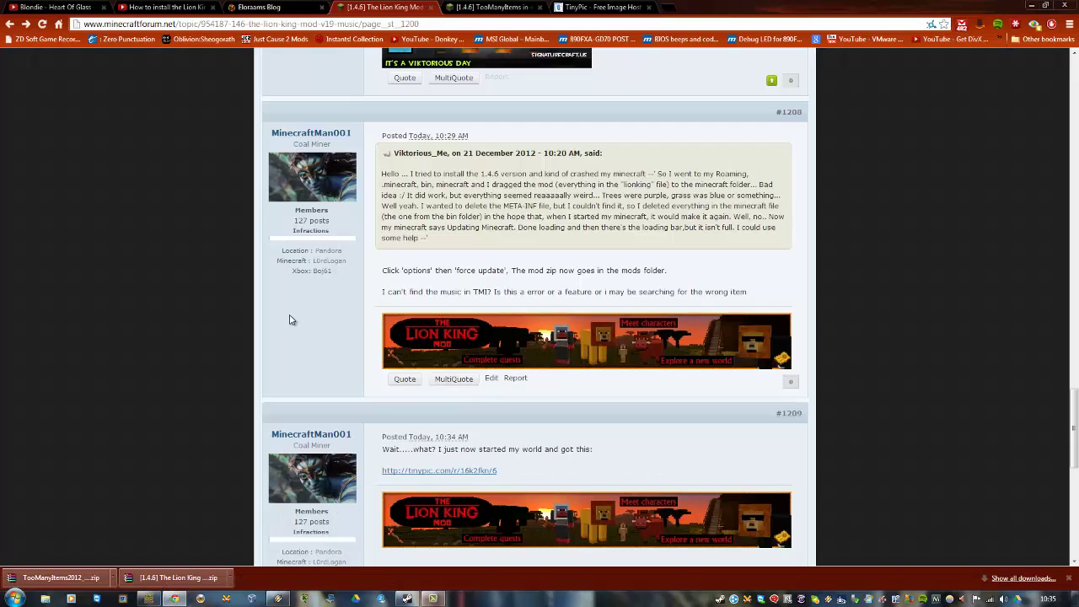
scroll(289, 319, up, 4)
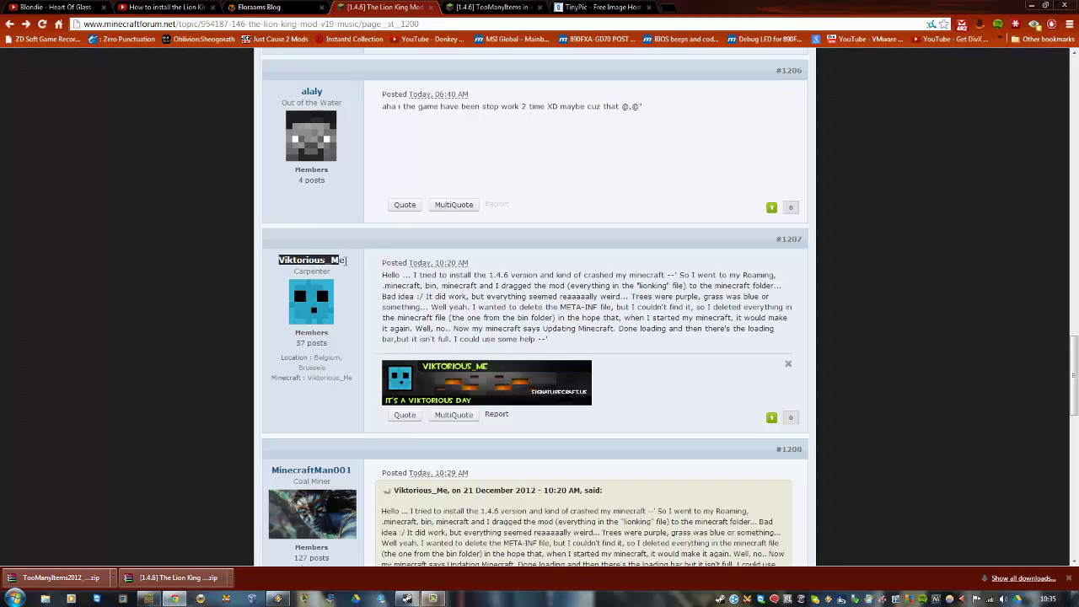
click(351, 281)
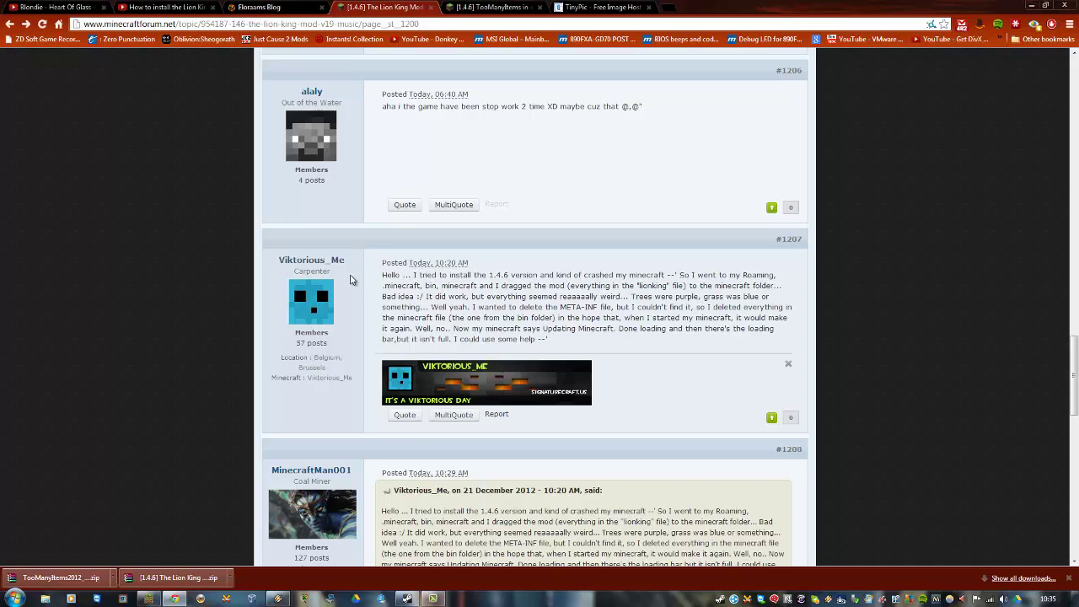
click(1032, 6)
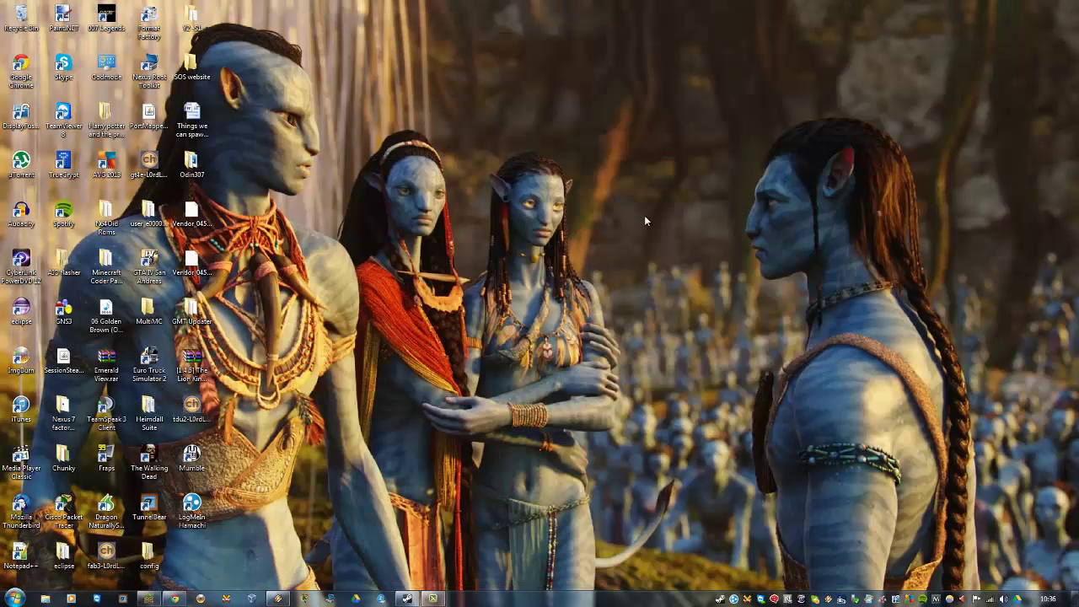
Search %appdata% in the Start Menu to open the Roaming folder.
click(14, 598)
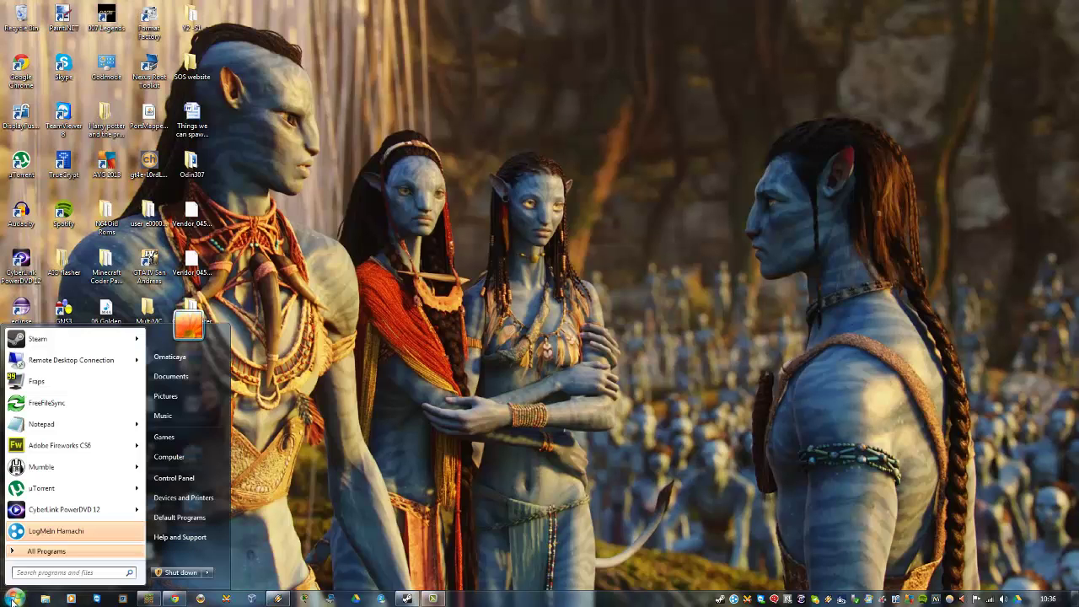
text(%app)
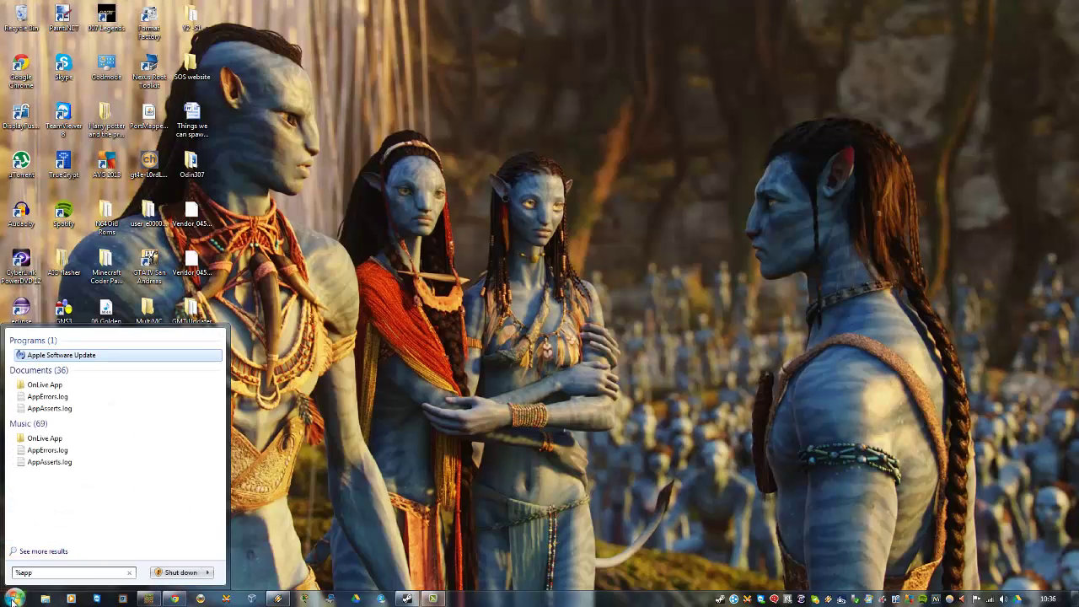
text(d)
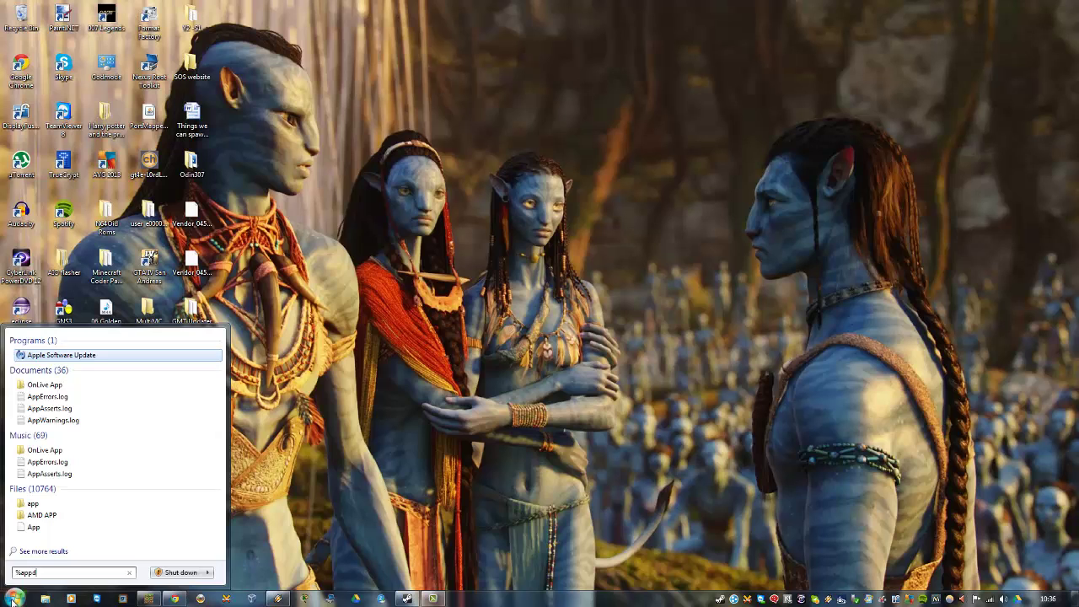
text(ata%)
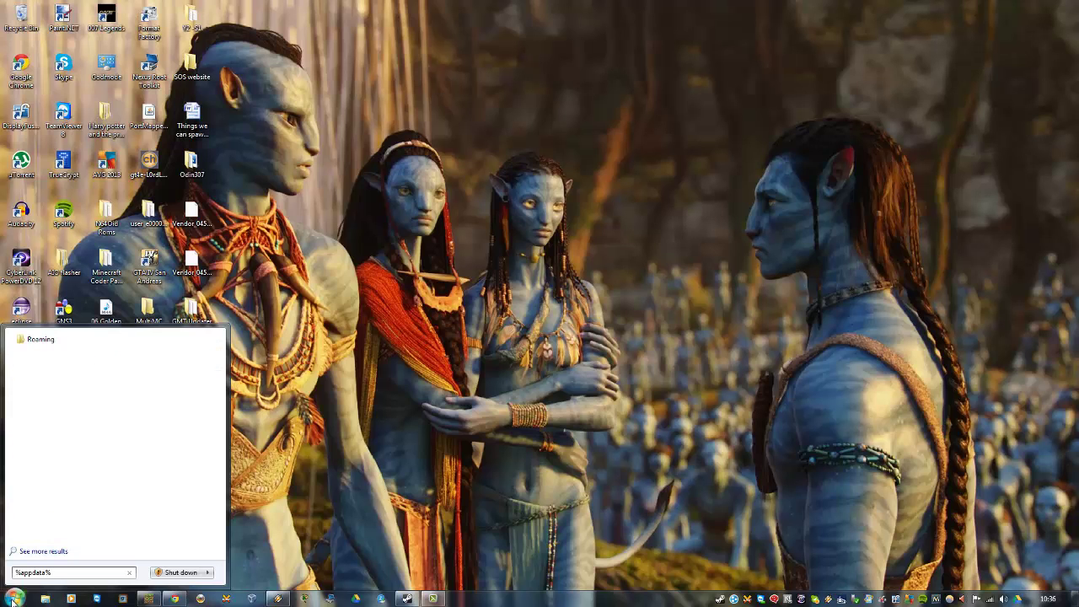
key(Return)
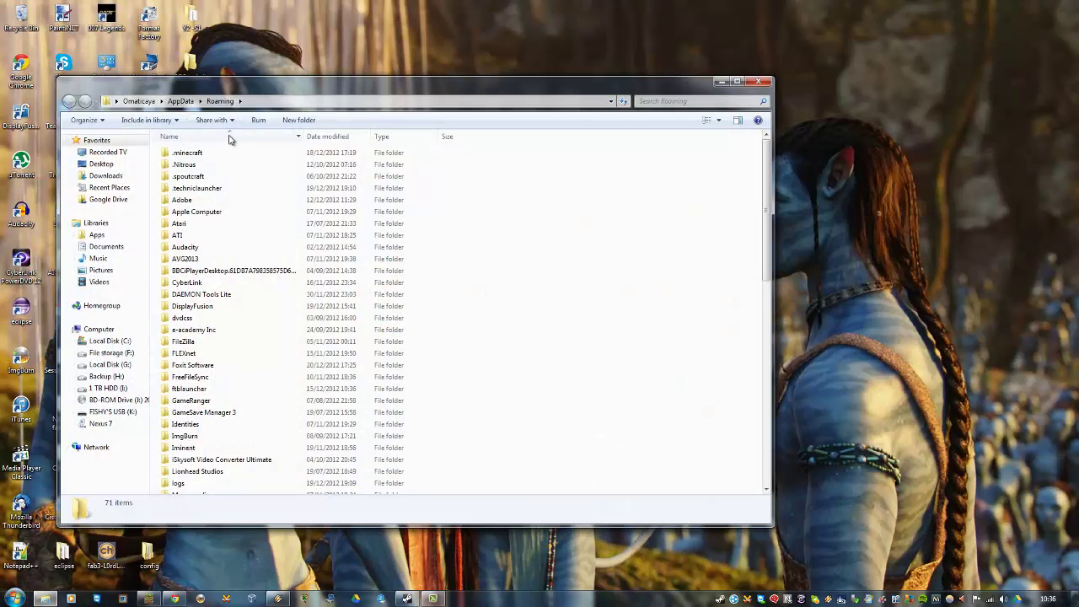
Delete minecraft.jar from the .minecraft\bin folder.
double_click(233, 152)
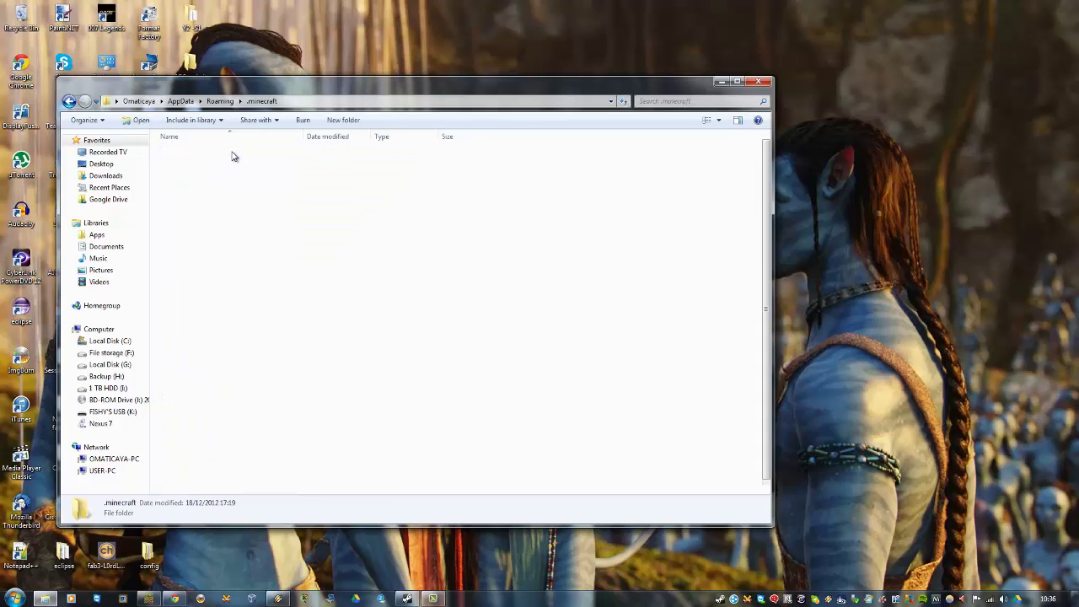
double_click(218, 155)
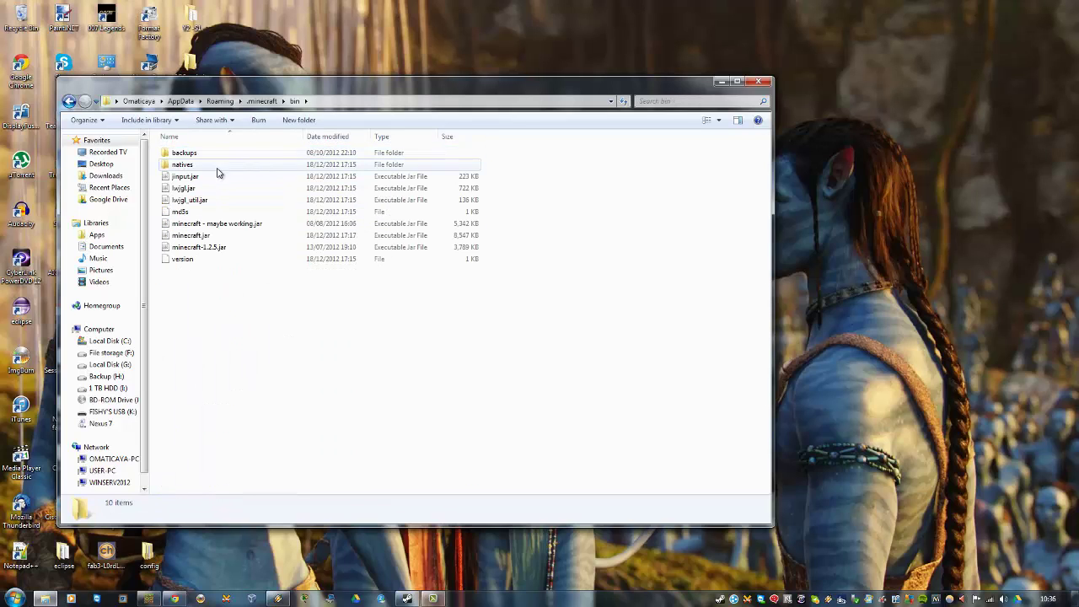
click(220, 240)
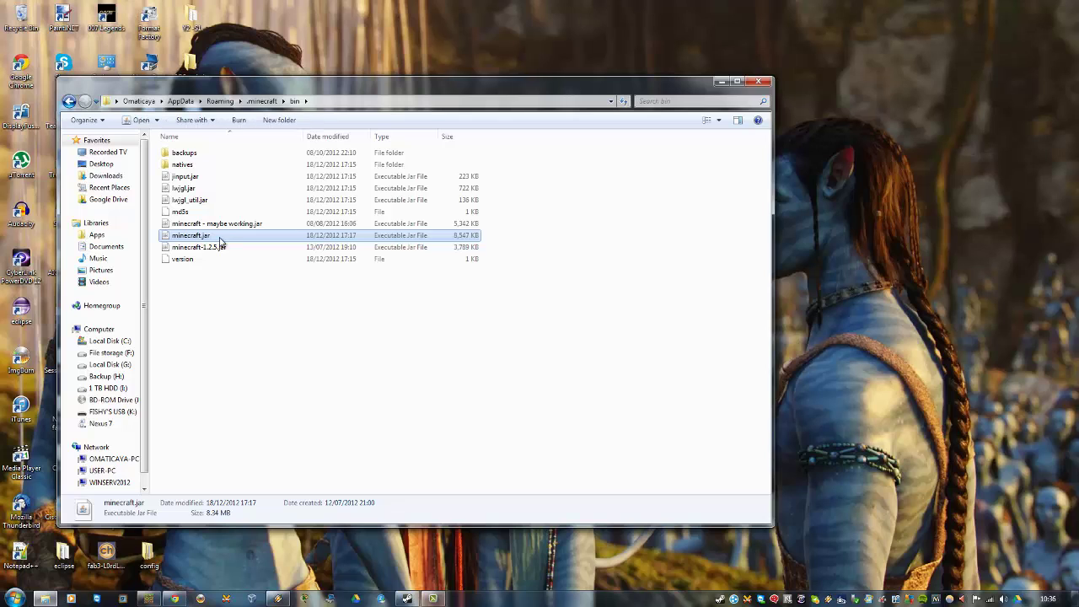
key(Delete)
key(Return)
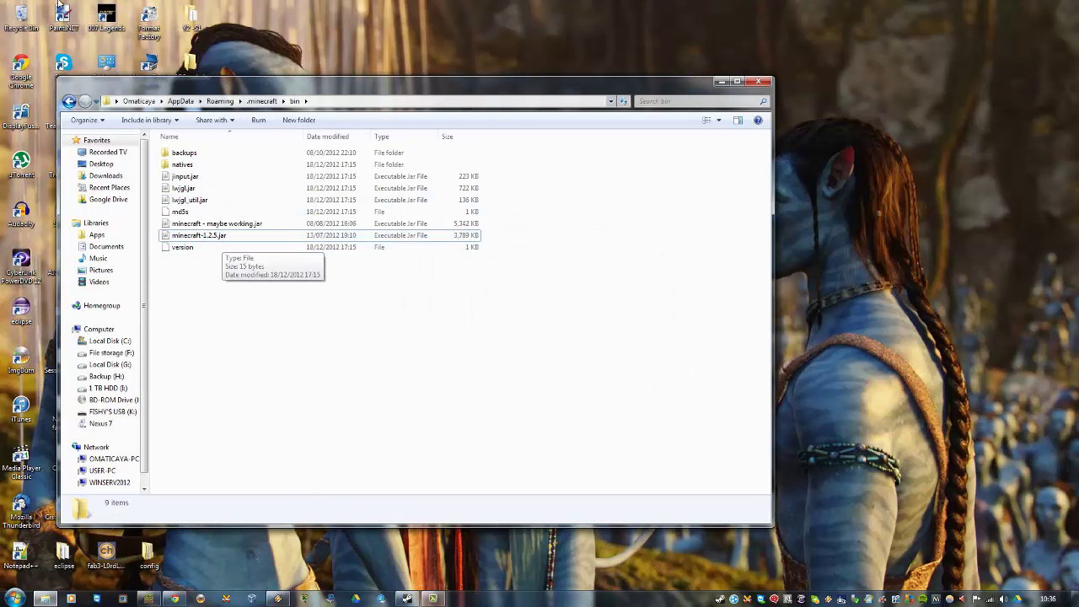
Empty the Recycle Bin permanently.
right_click(23, 12)
click(59, 34)
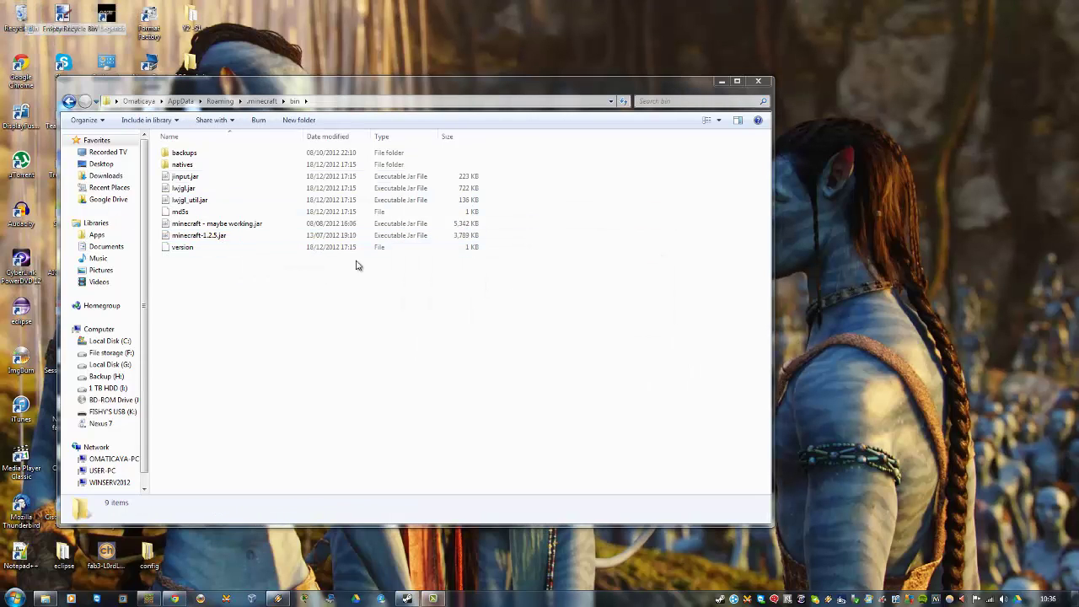
click(585, 309)
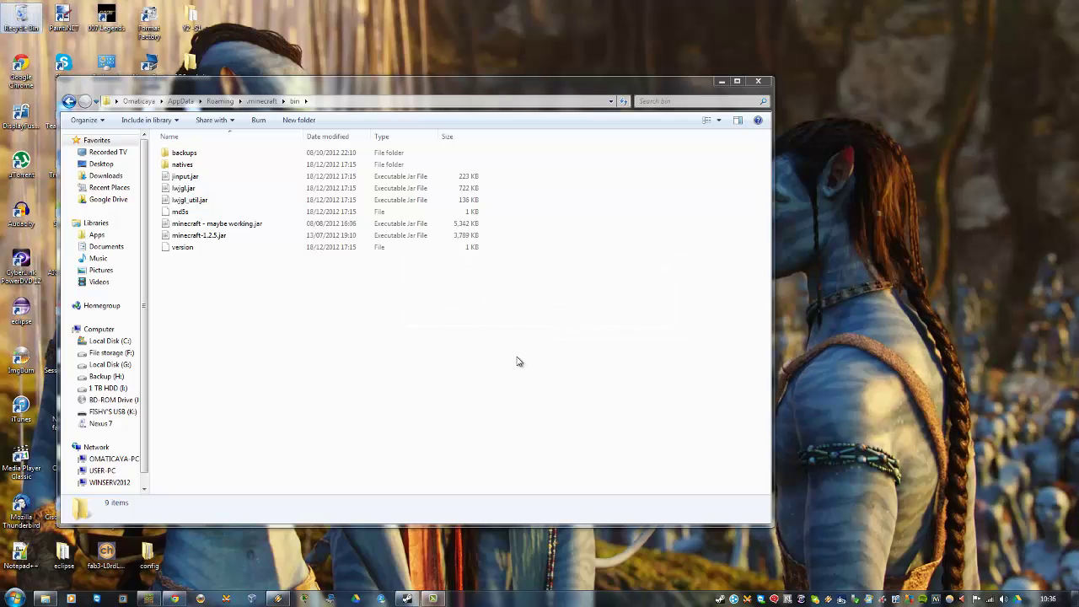
Open Computer from the Start Menu to list all drives.
drag(551, 85, 590, 88)
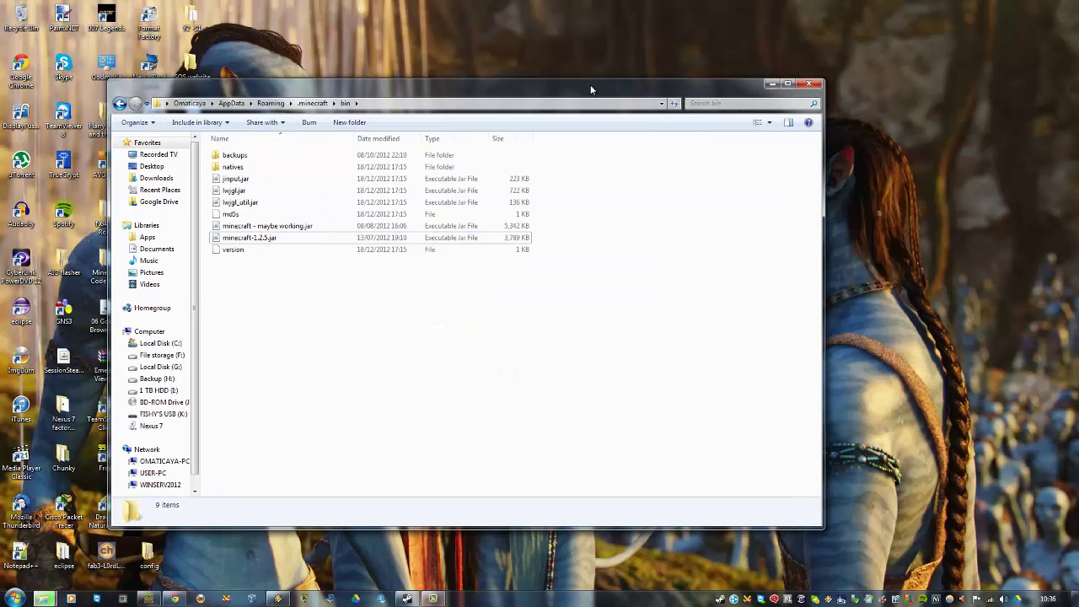
click(14, 598)
click(181, 458)
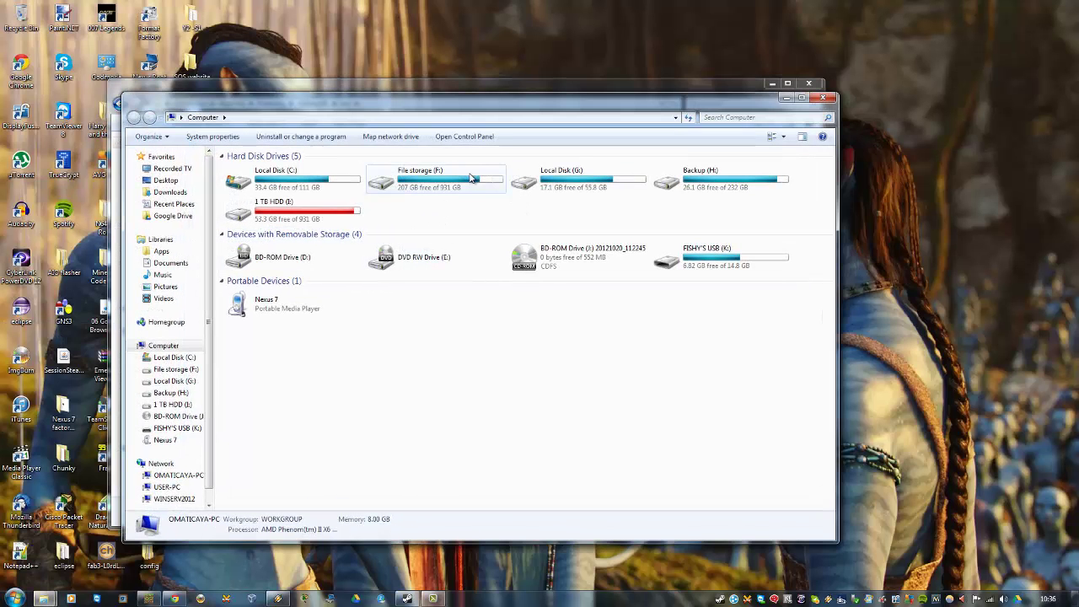
Run Minecraft.exe from F:\Chrome Downloads, allowing it past the security warning.
double_click(472, 178)
double_click(349, 216)
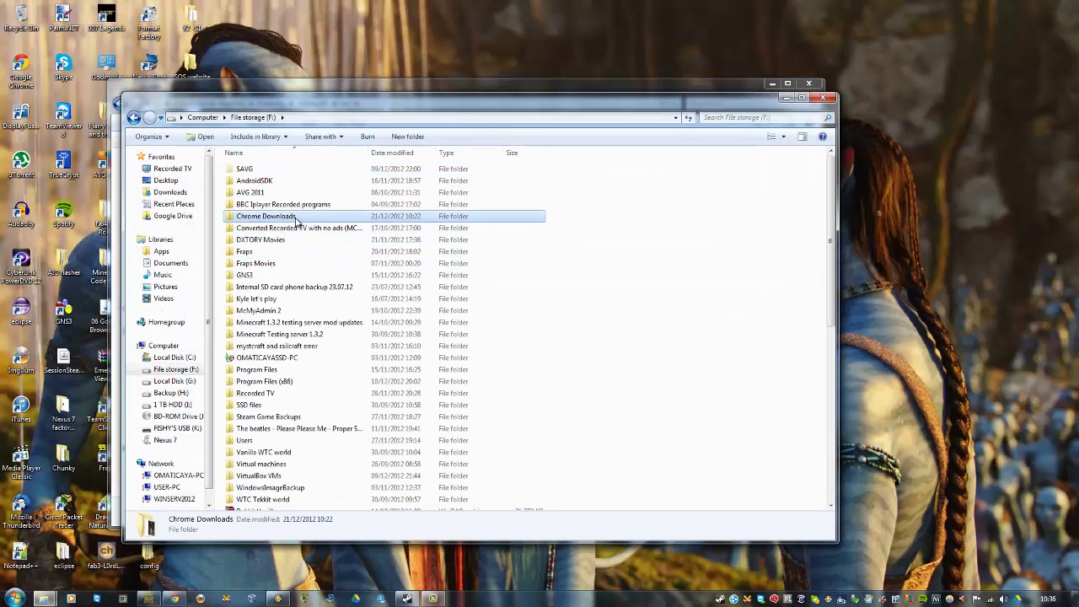
click(384, 285)
key(m)
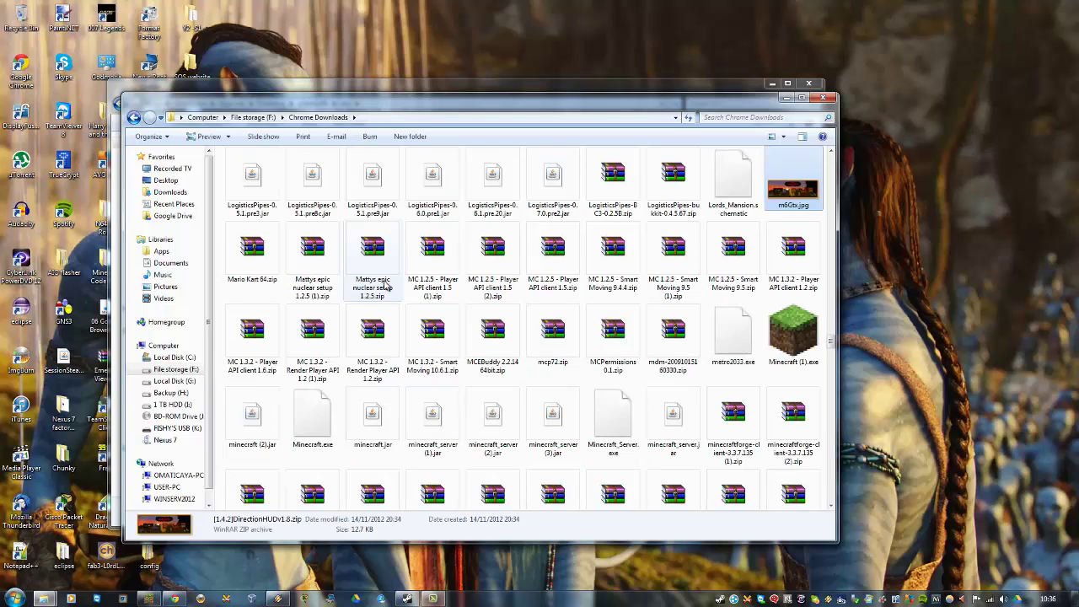
double_click(320, 403)
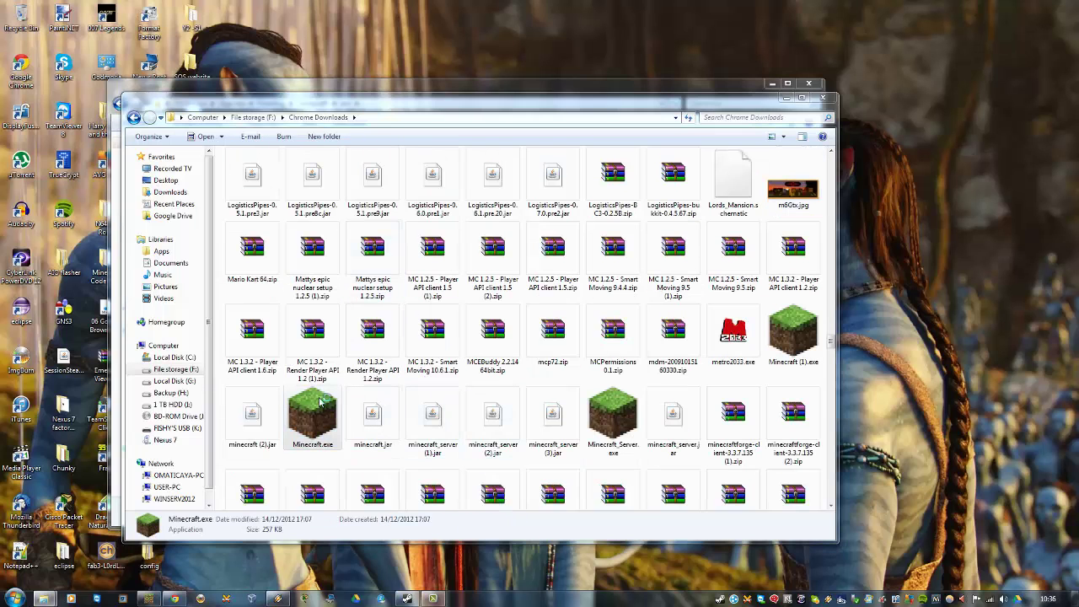
click(570, 313)
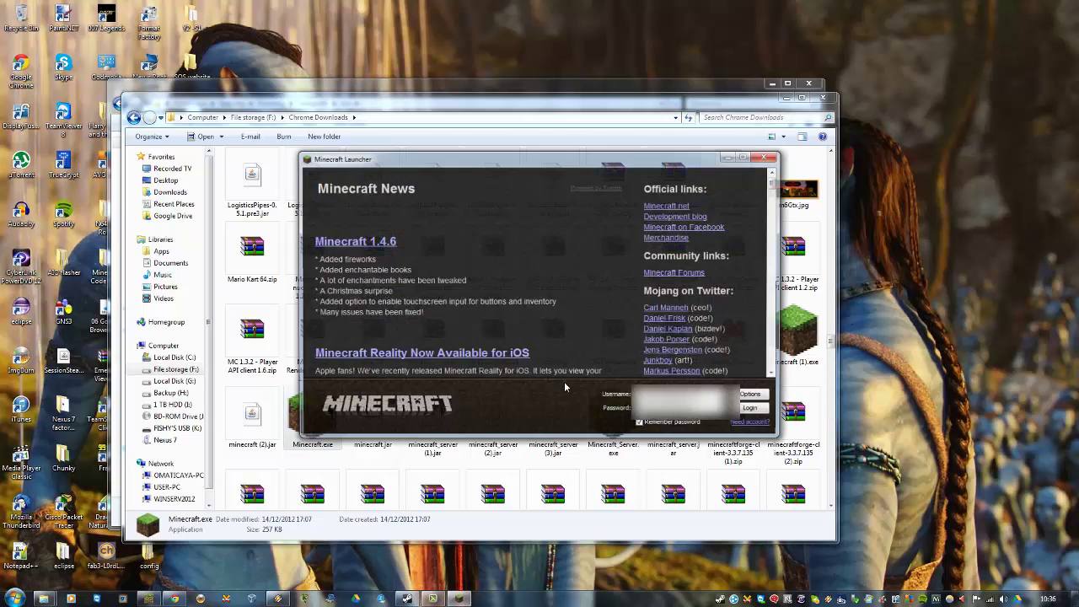
Enable Force update in the launcher options and log in to update the game.
click(752, 396)
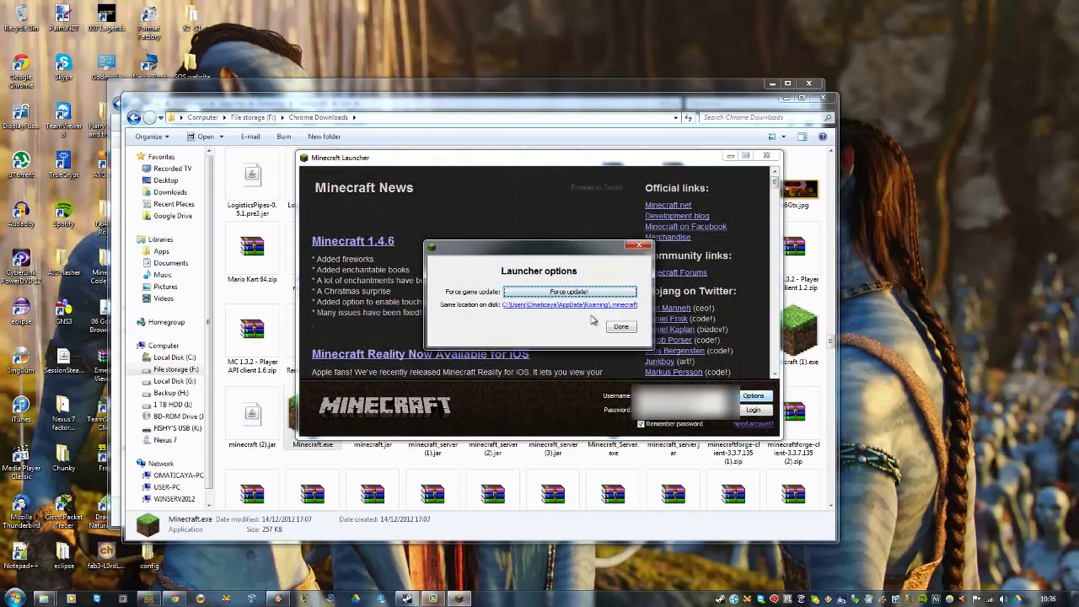
click(577, 294)
click(620, 328)
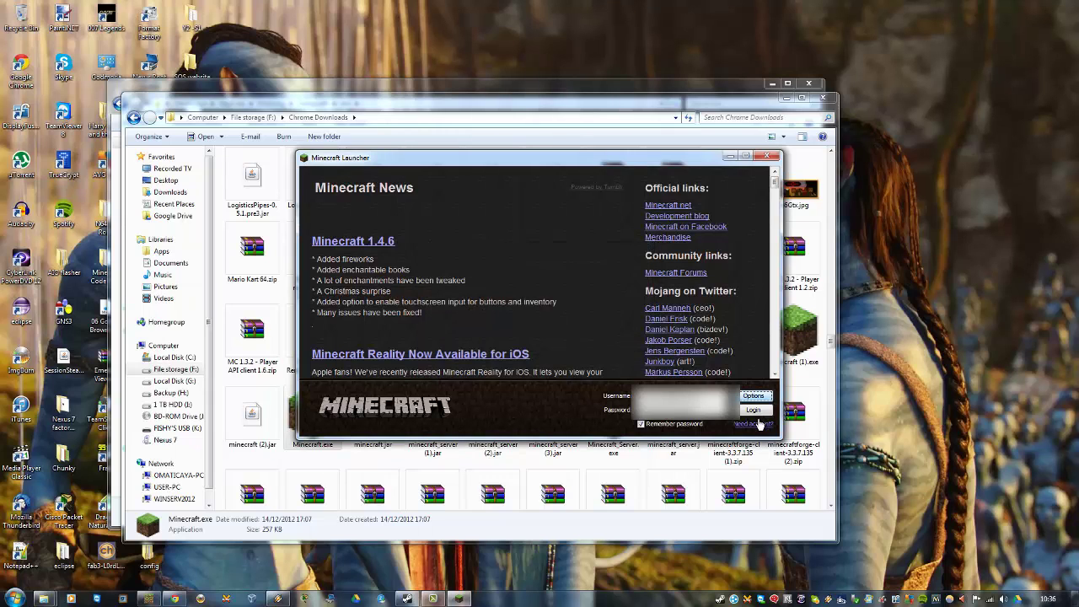
click(754, 410)
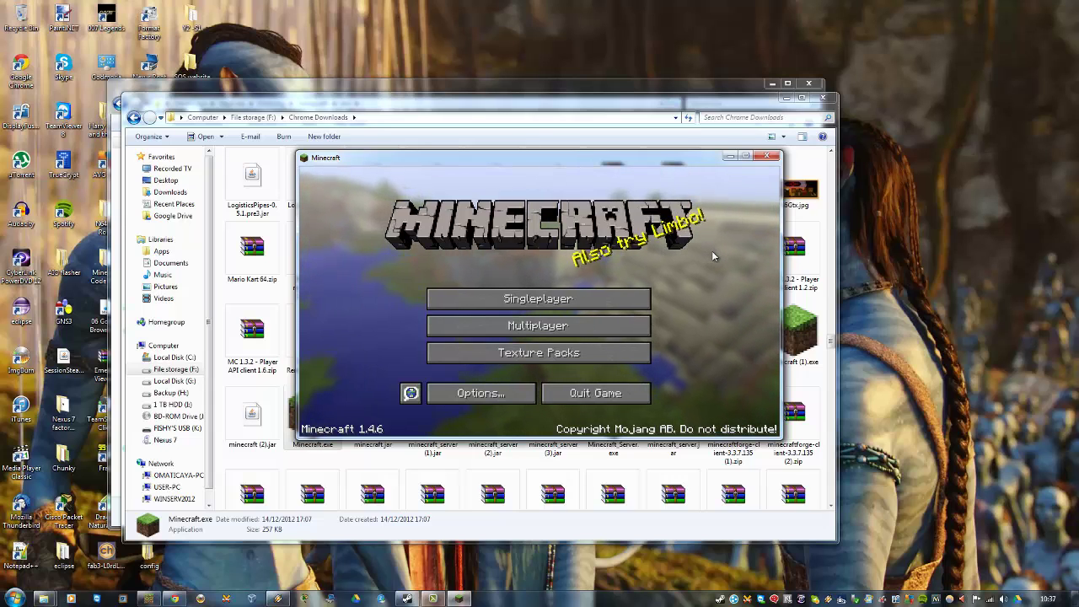
Quit Minecraft 1.4.6 from its title screen and open a new Chrome tab.
click(616, 394)
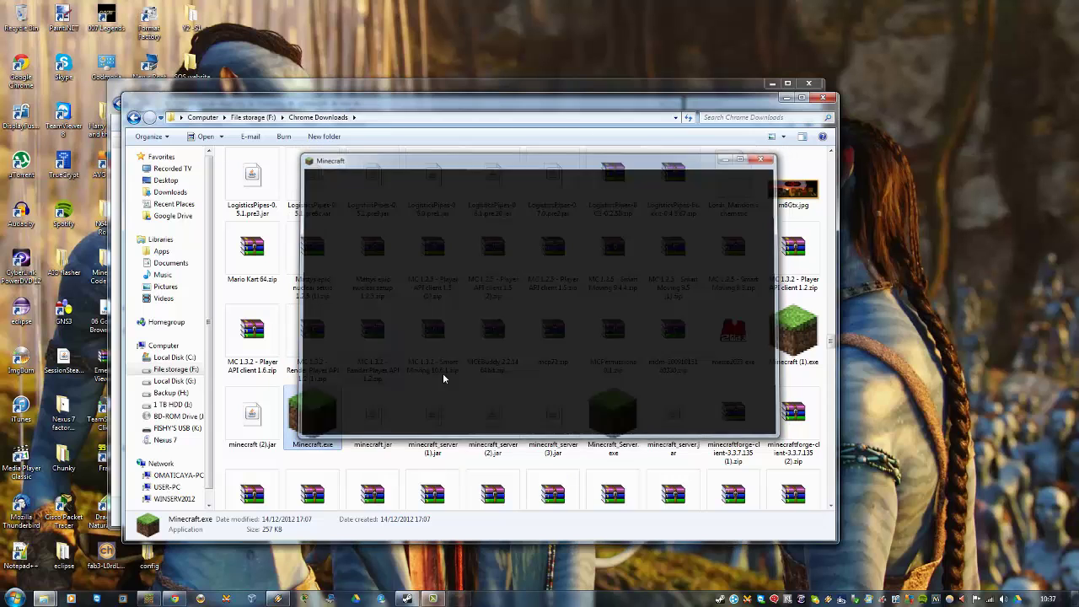
click(174, 598)
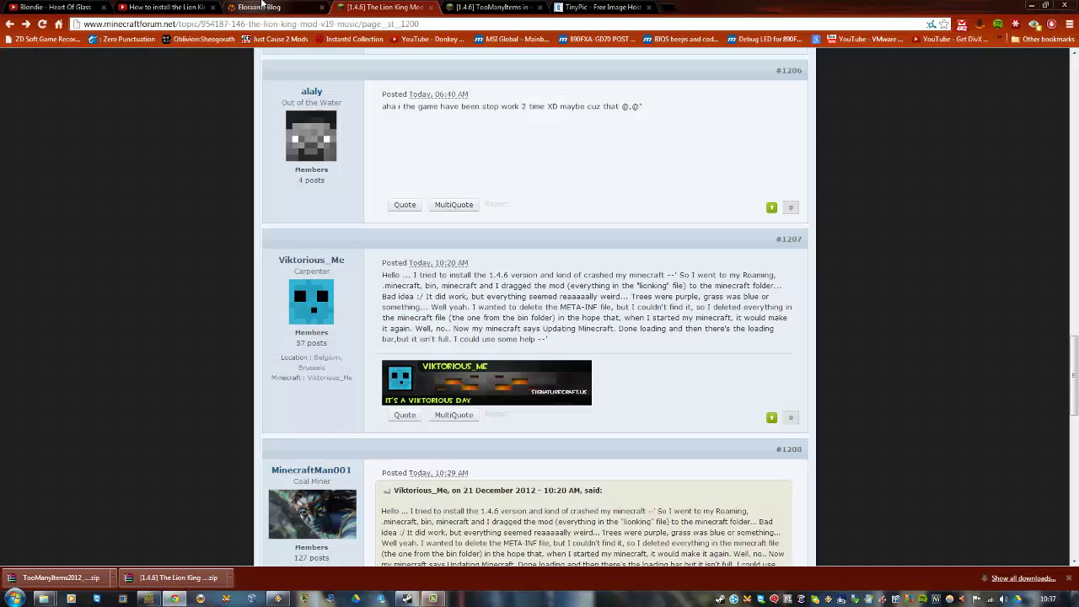
click(663, 10)
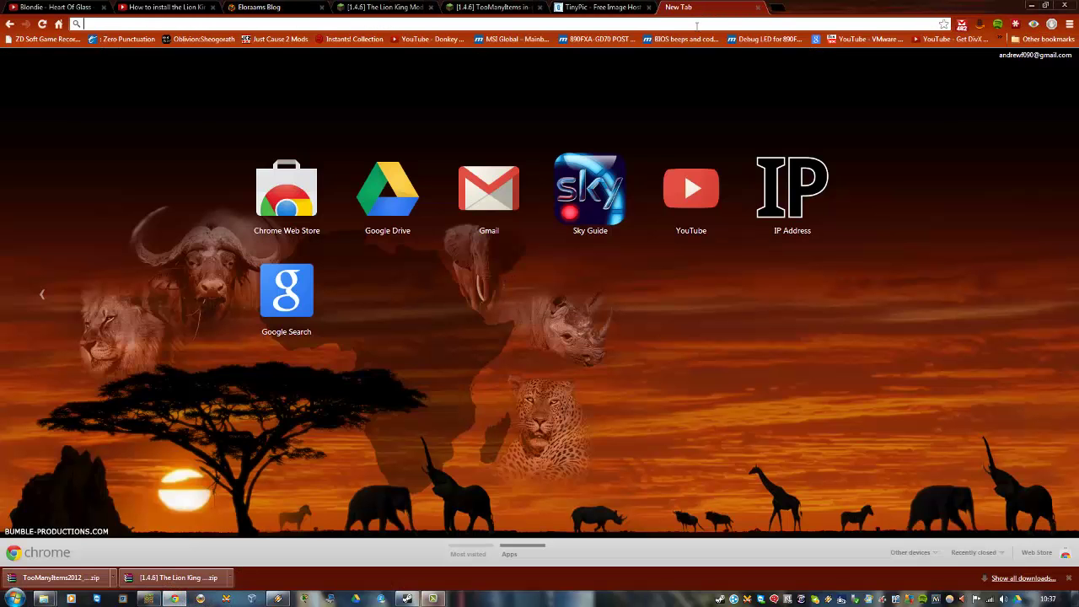
Load files.minecraftforge.net and choose the latest universal Forge build.
text(files.minecraftforge.net)
key(Return)
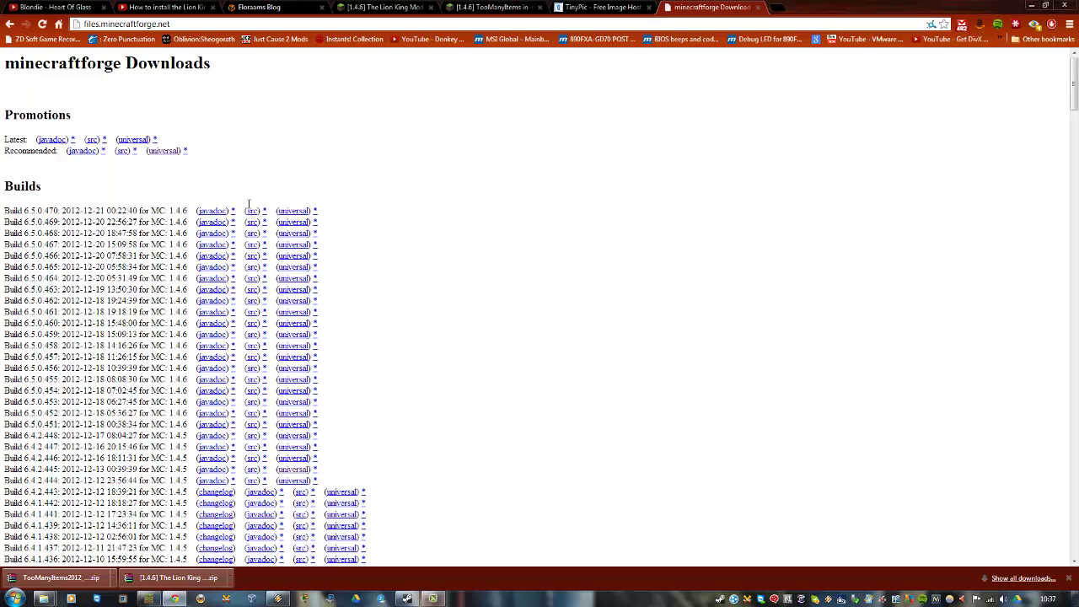
click(295, 214)
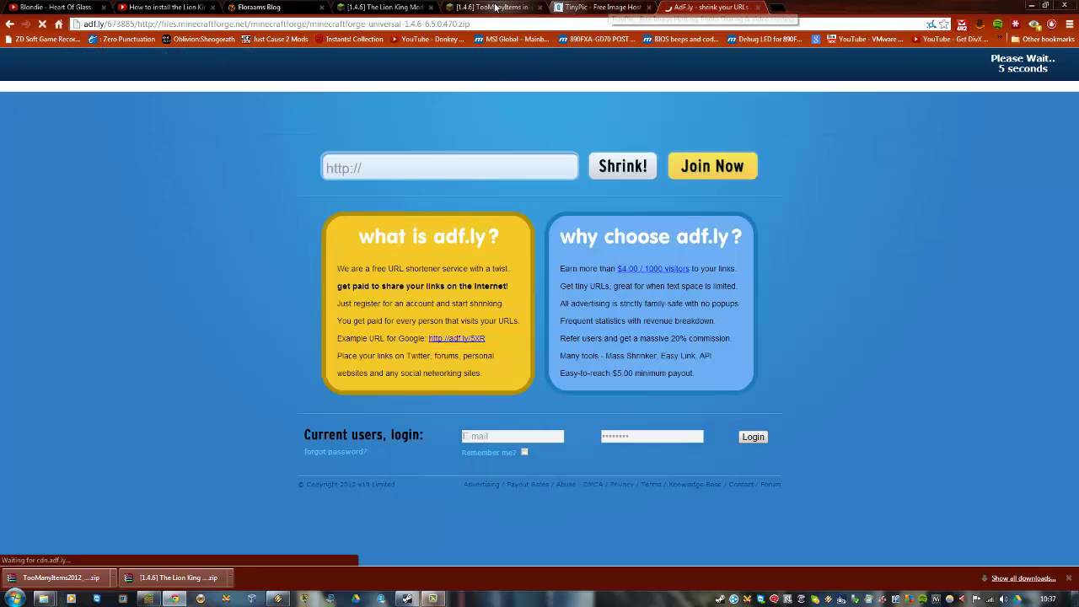
While waiting, go to the first page of the Lion King Mod forum topic.
click(493, 7)
click(383, 7)
scroll(312, 140, up, 15)
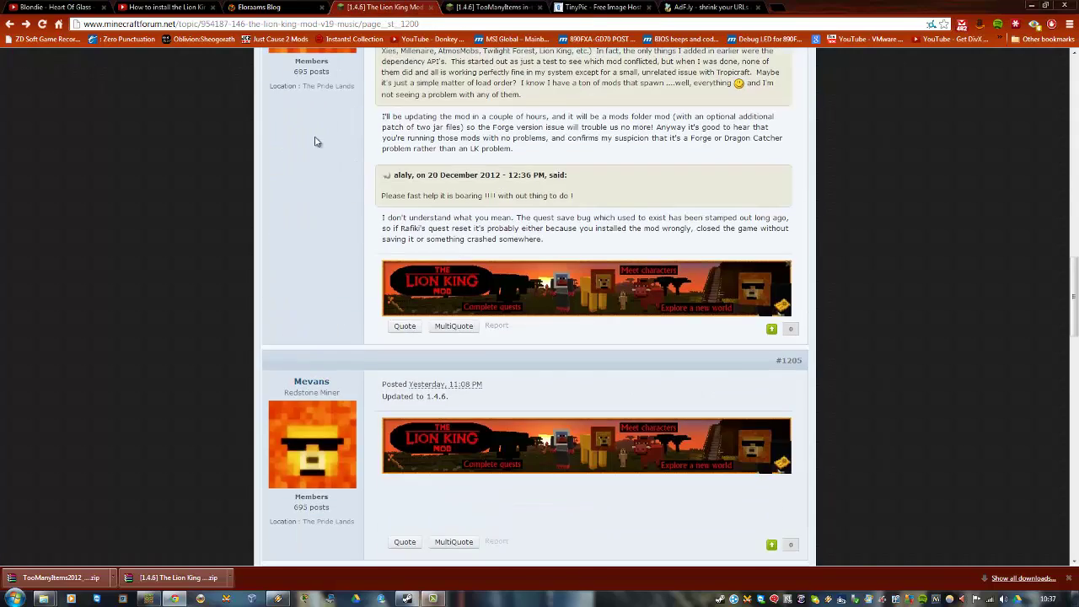
scroll(306, 169, up, 5)
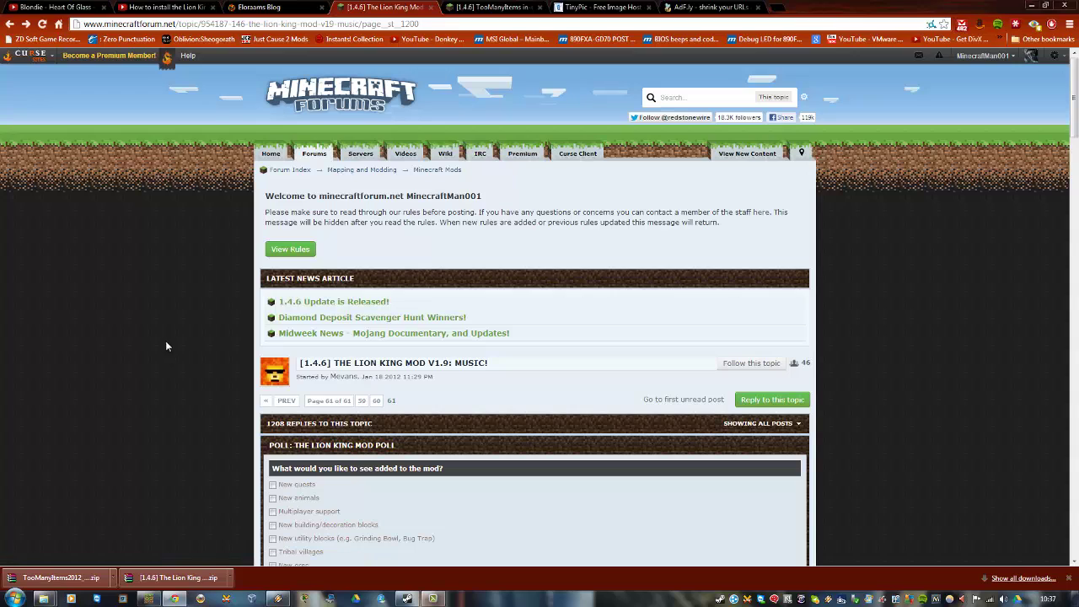
click(268, 405)
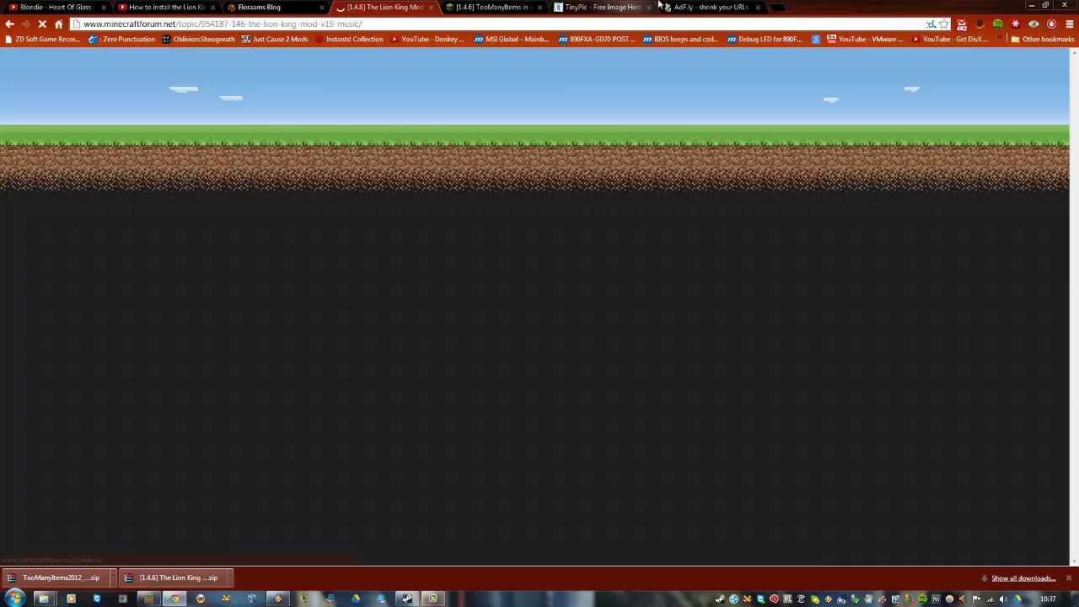
Skip the ad to download the Forge universal 1.4.6-6.5.0.470 zip and open it.
click(688, 7)
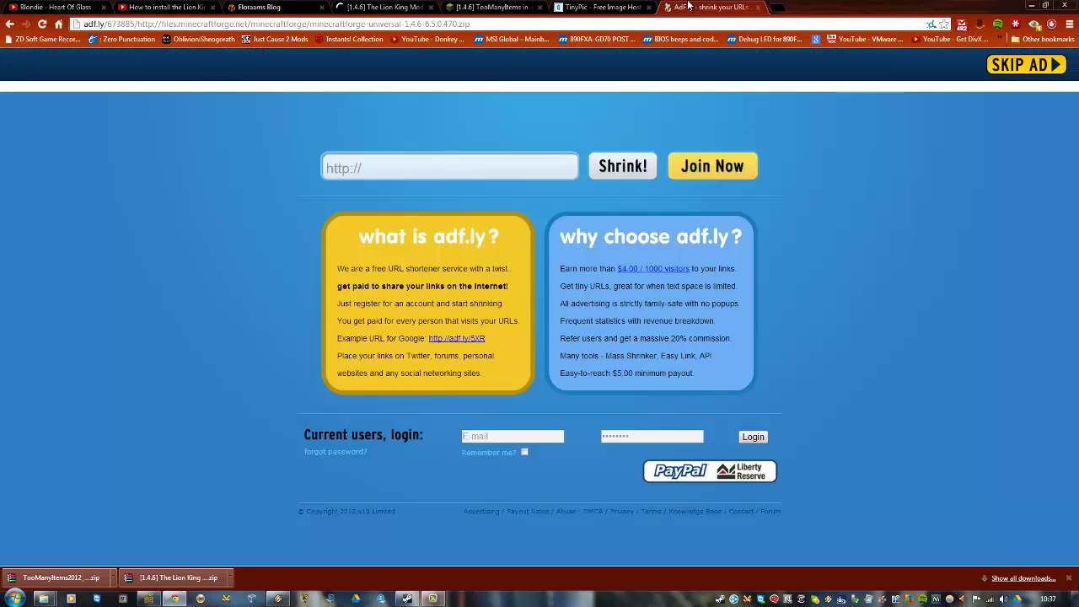
click(1030, 64)
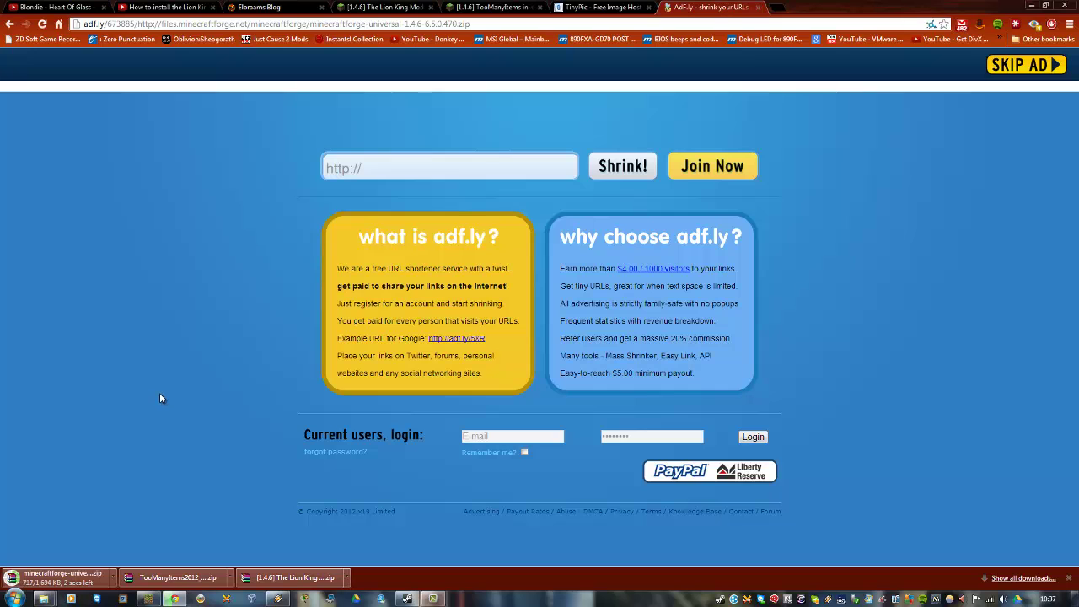
click(39, 579)
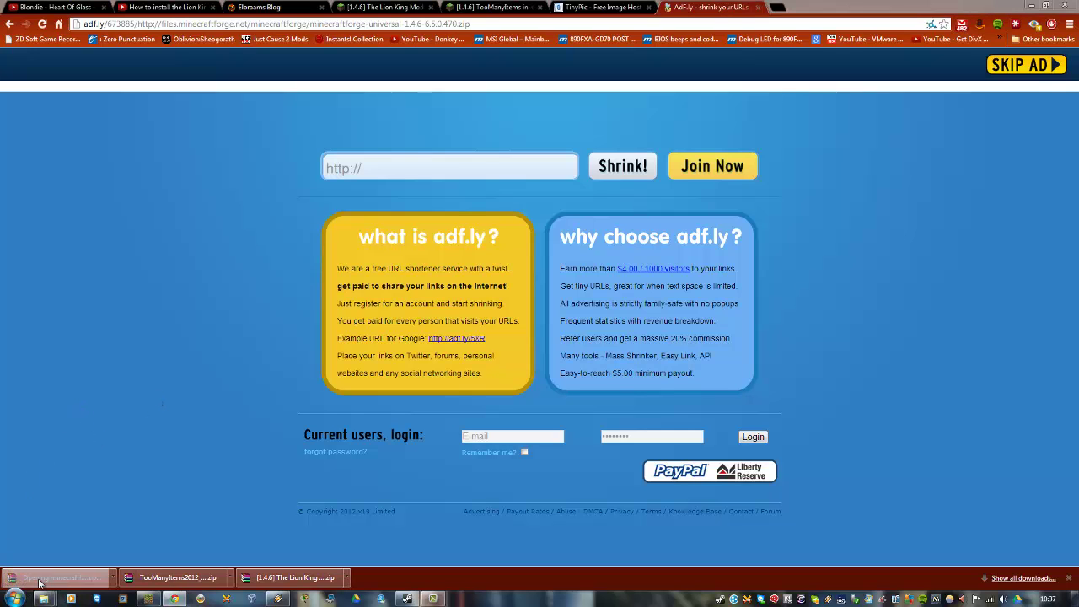
Open minecraft.jar from the bin folder as a WinRAR archive.
mouse_move(43, 598)
click(52, 567)
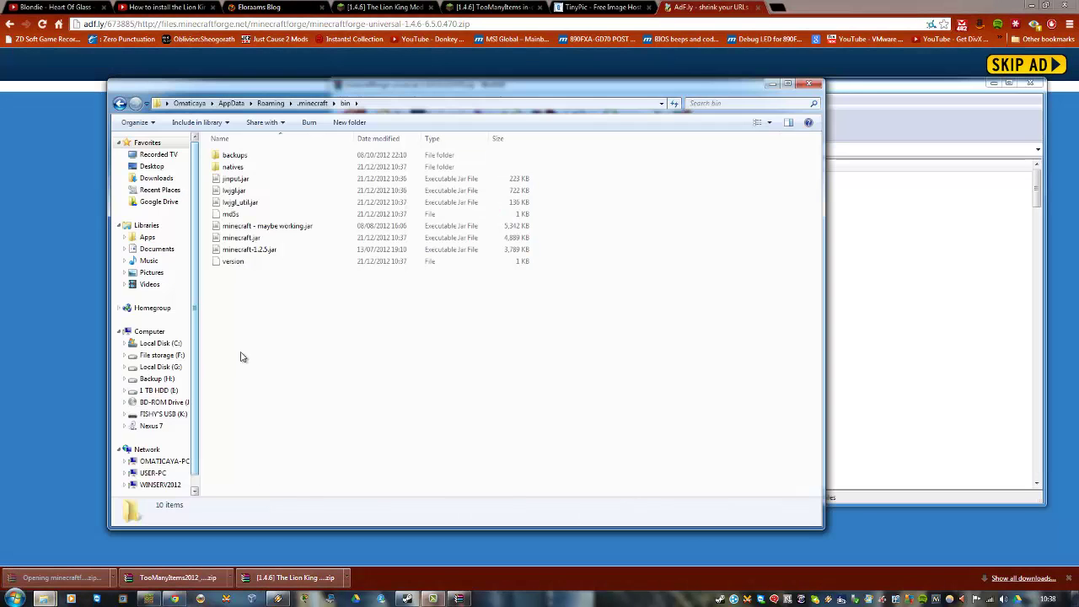
right_click(280, 240)
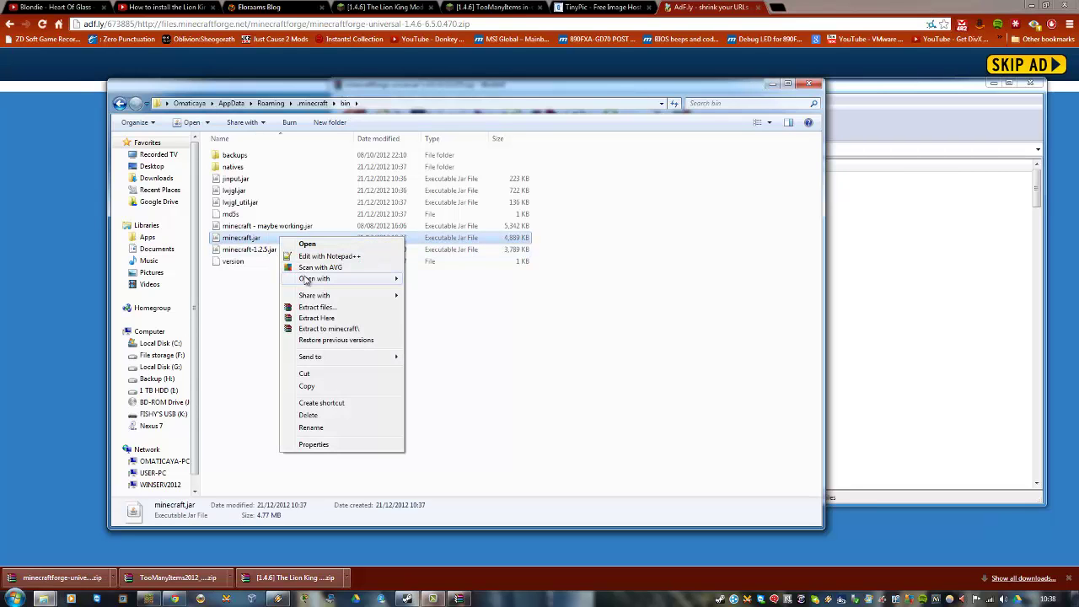
mouse_move(309, 280)
click(445, 289)
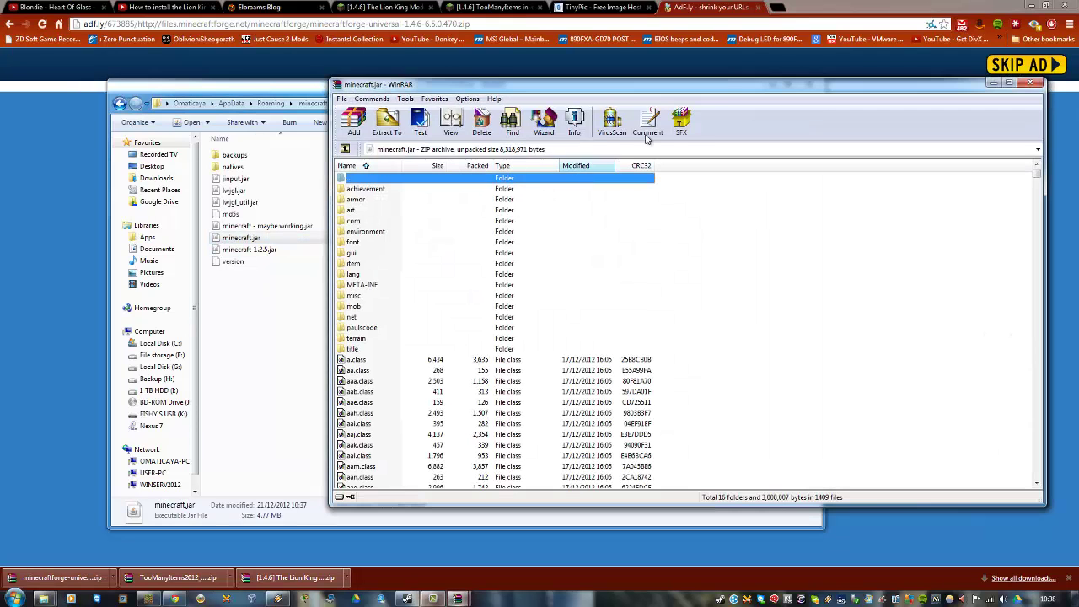
drag(716, 87, 658, 153)
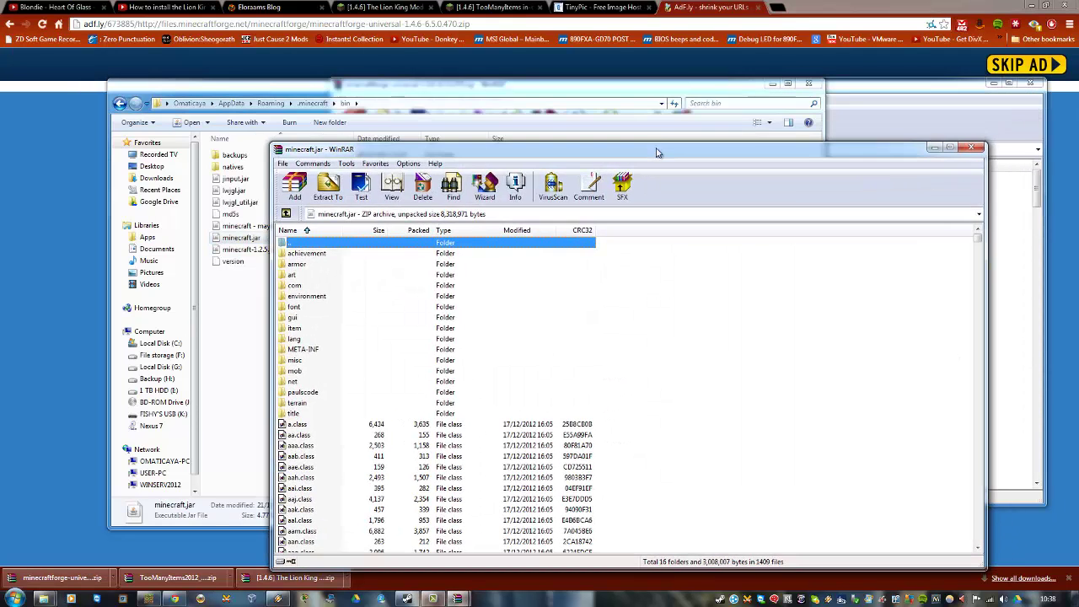
click(772, 85)
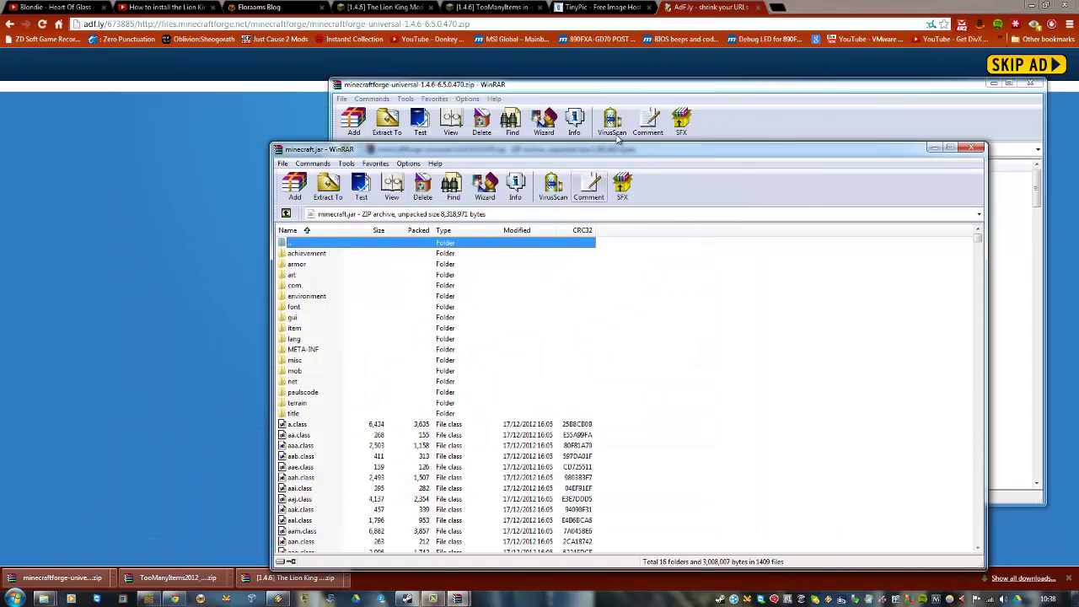
Copy all files from the Forge universal archive into minecraft.jar.
click(750, 98)
click(381, 371)
key(ctrl+a)
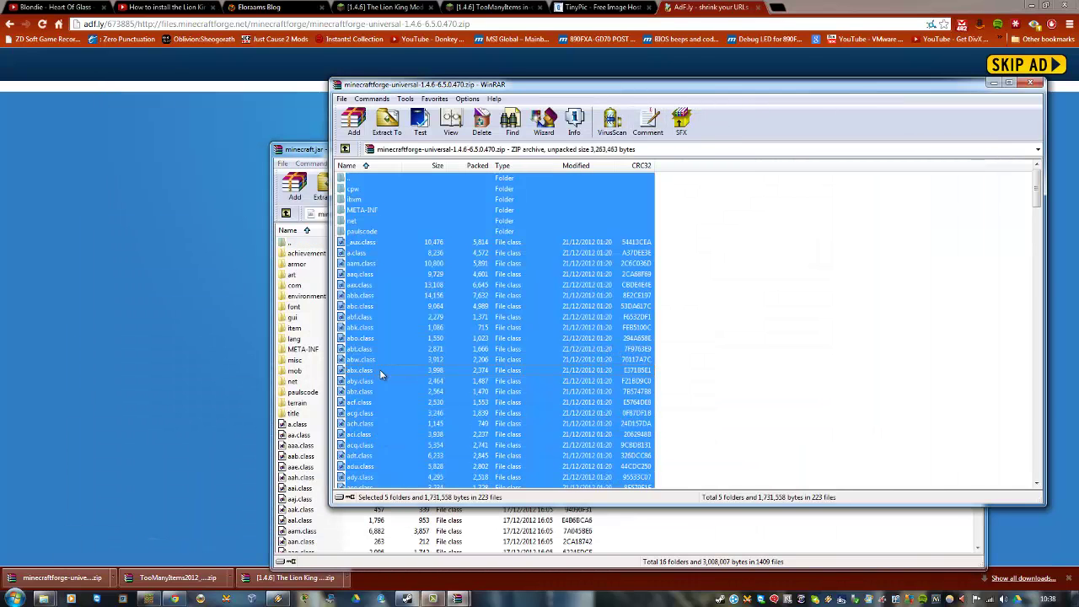
drag(678, 532, 678, 533)
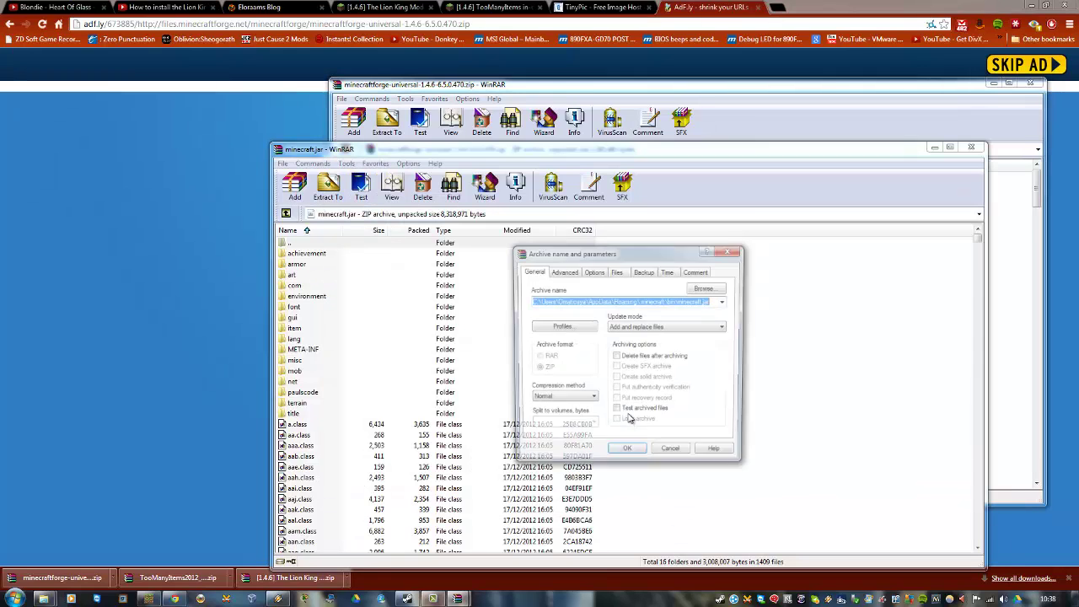
click(627, 454)
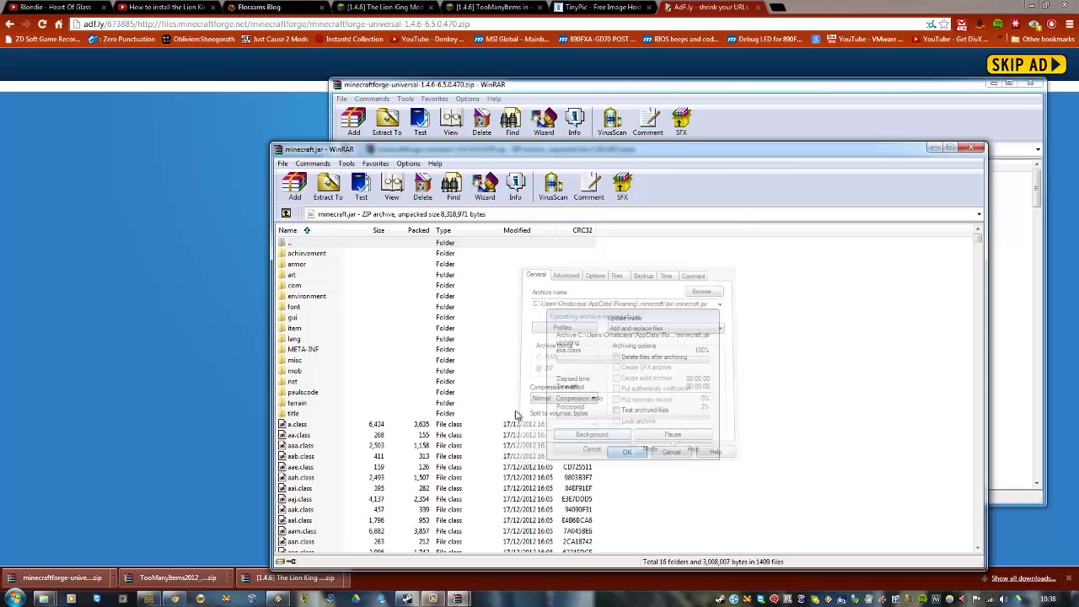
Delete the META-INF folder from minecraft.jar and close the Forge archive.
click(325, 350)
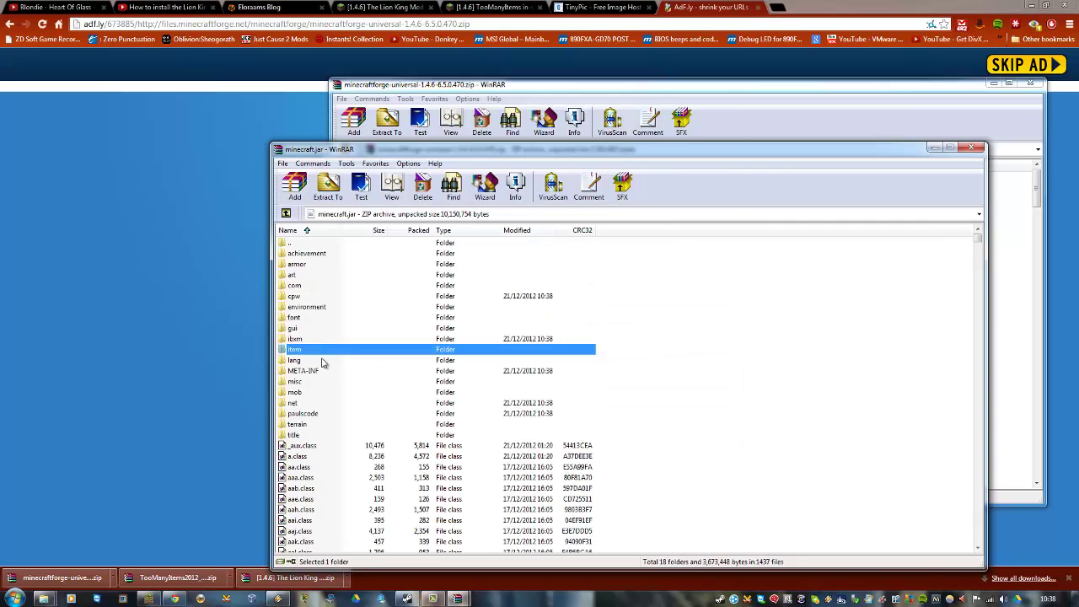
click(319, 371)
key(Delete)
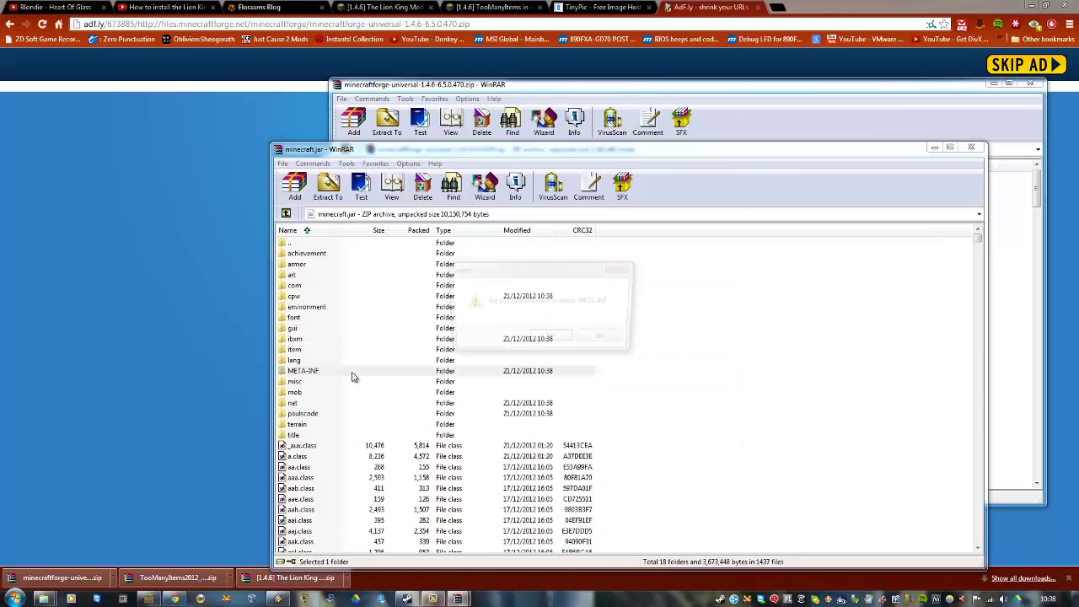
key(Return)
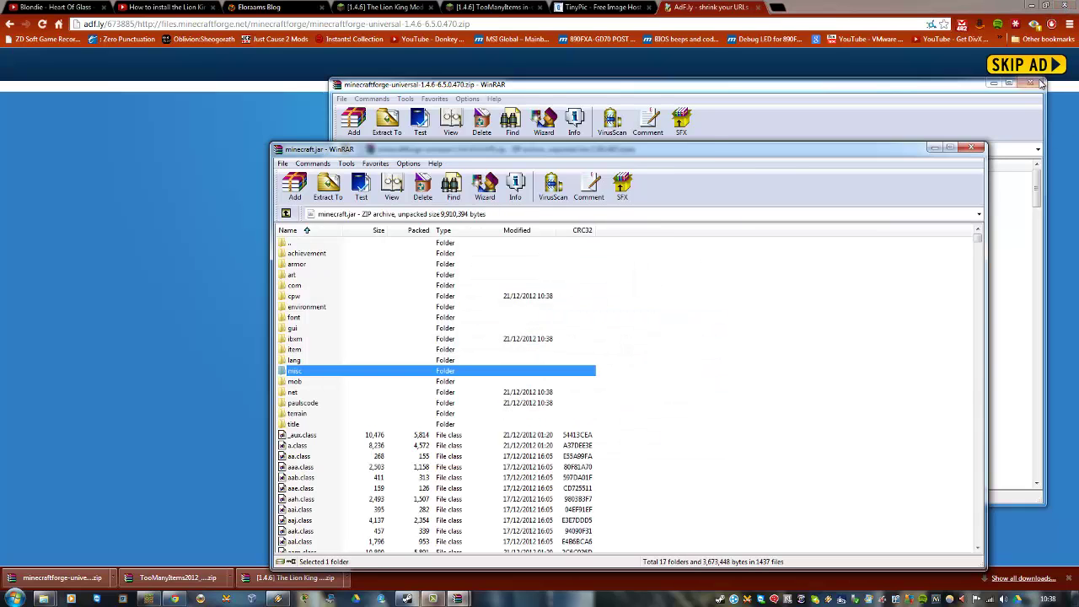
click(1030, 82)
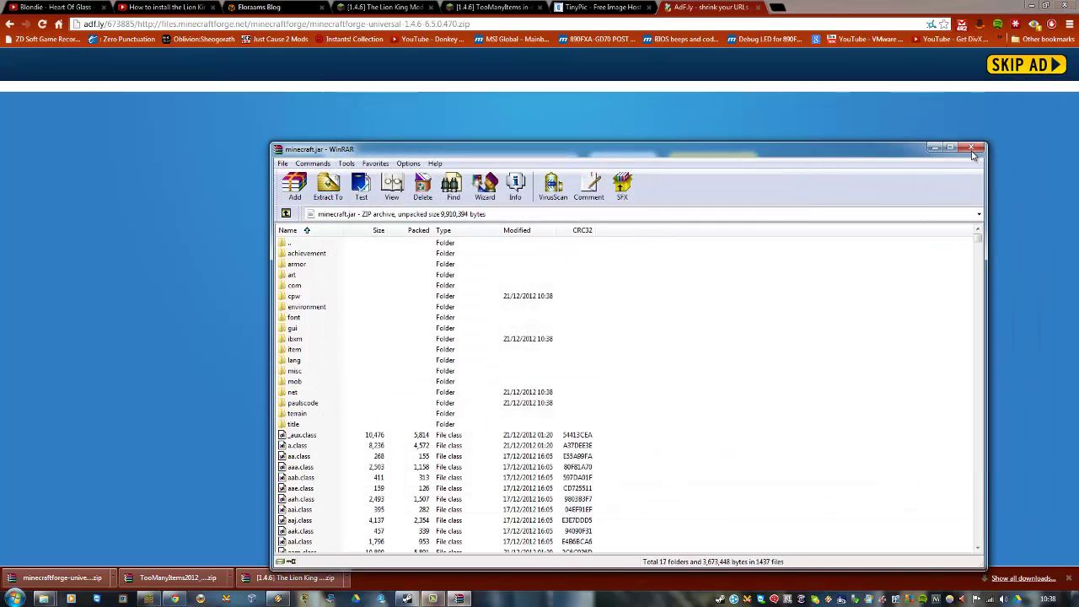
Close the minecraft.jar archive, relaunch Minecraft.exe from Chrome Downloads and log in.
click(972, 148)
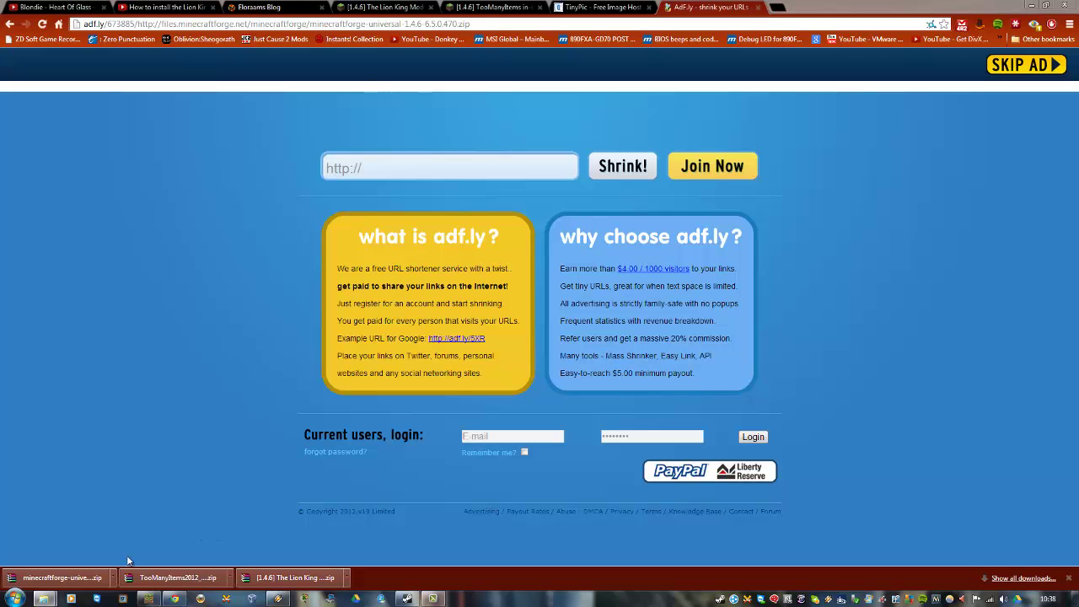
mouse_move(48, 600)
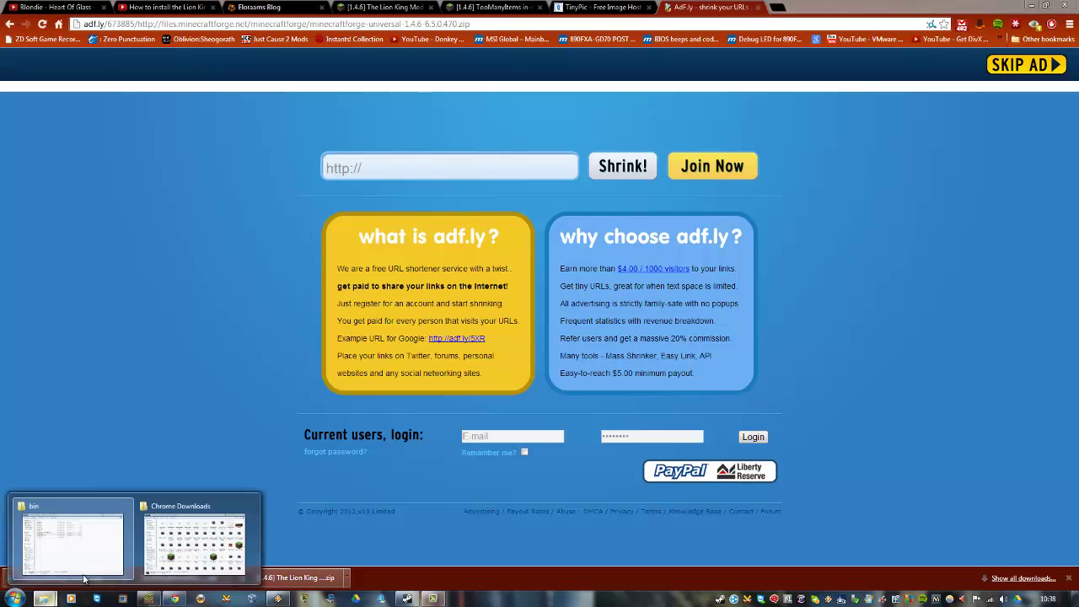
click(200, 535)
double_click(307, 406)
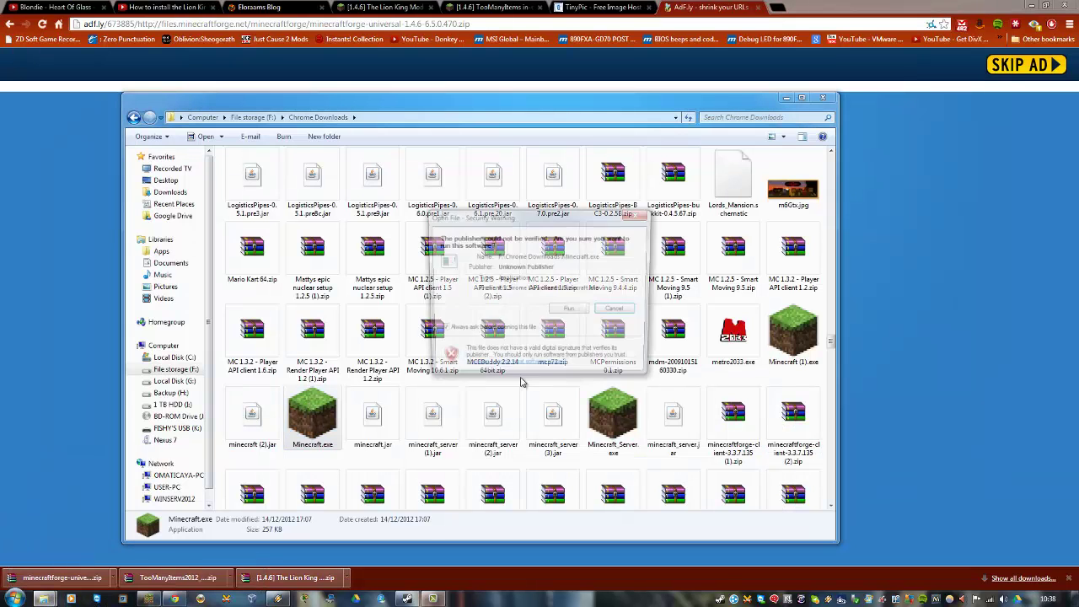
click(580, 312)
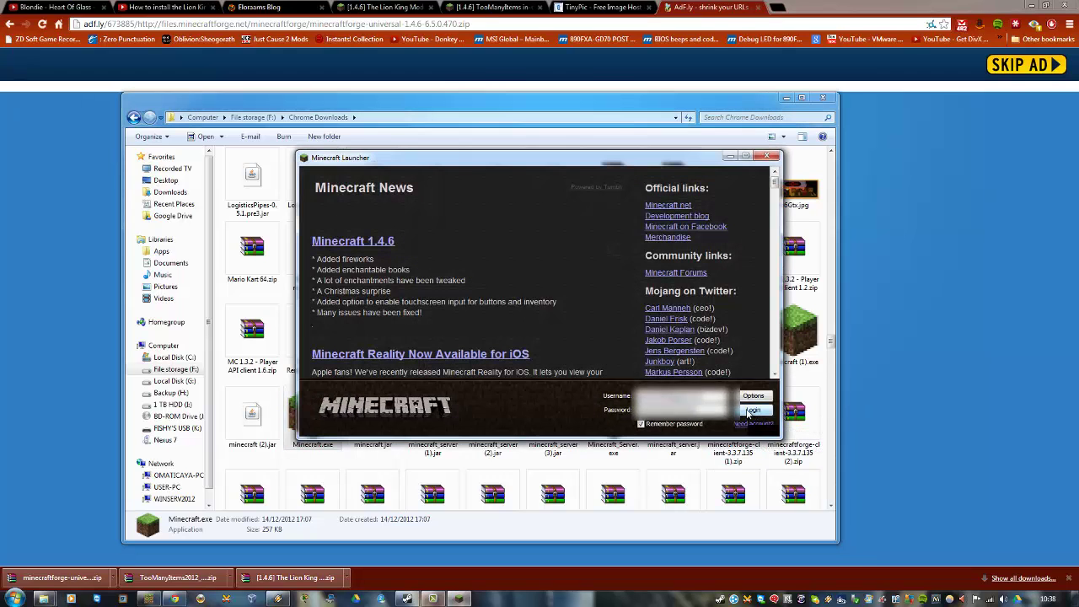
key(Return)
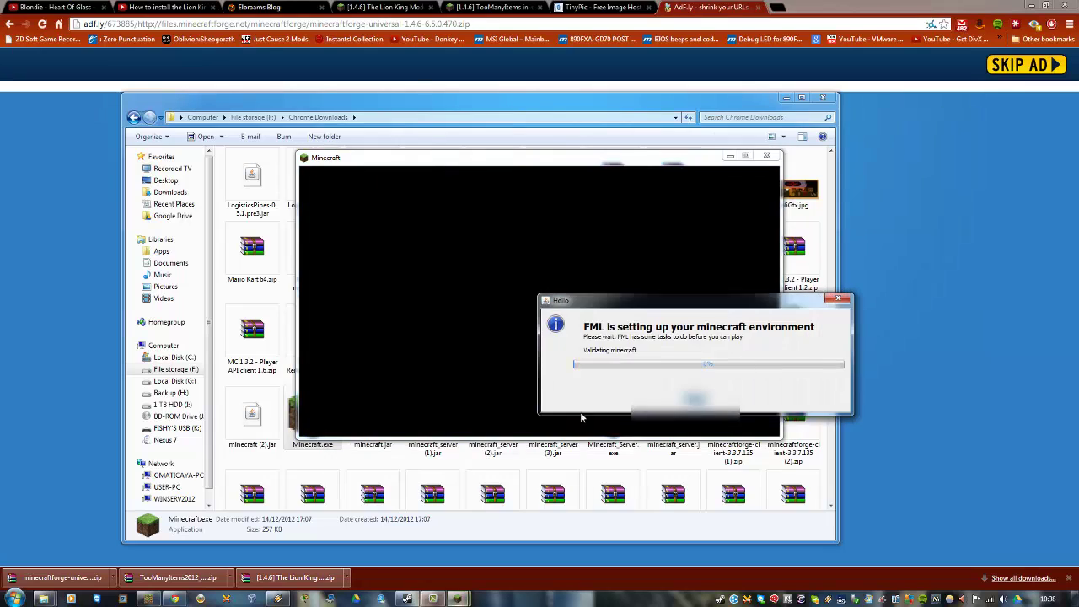